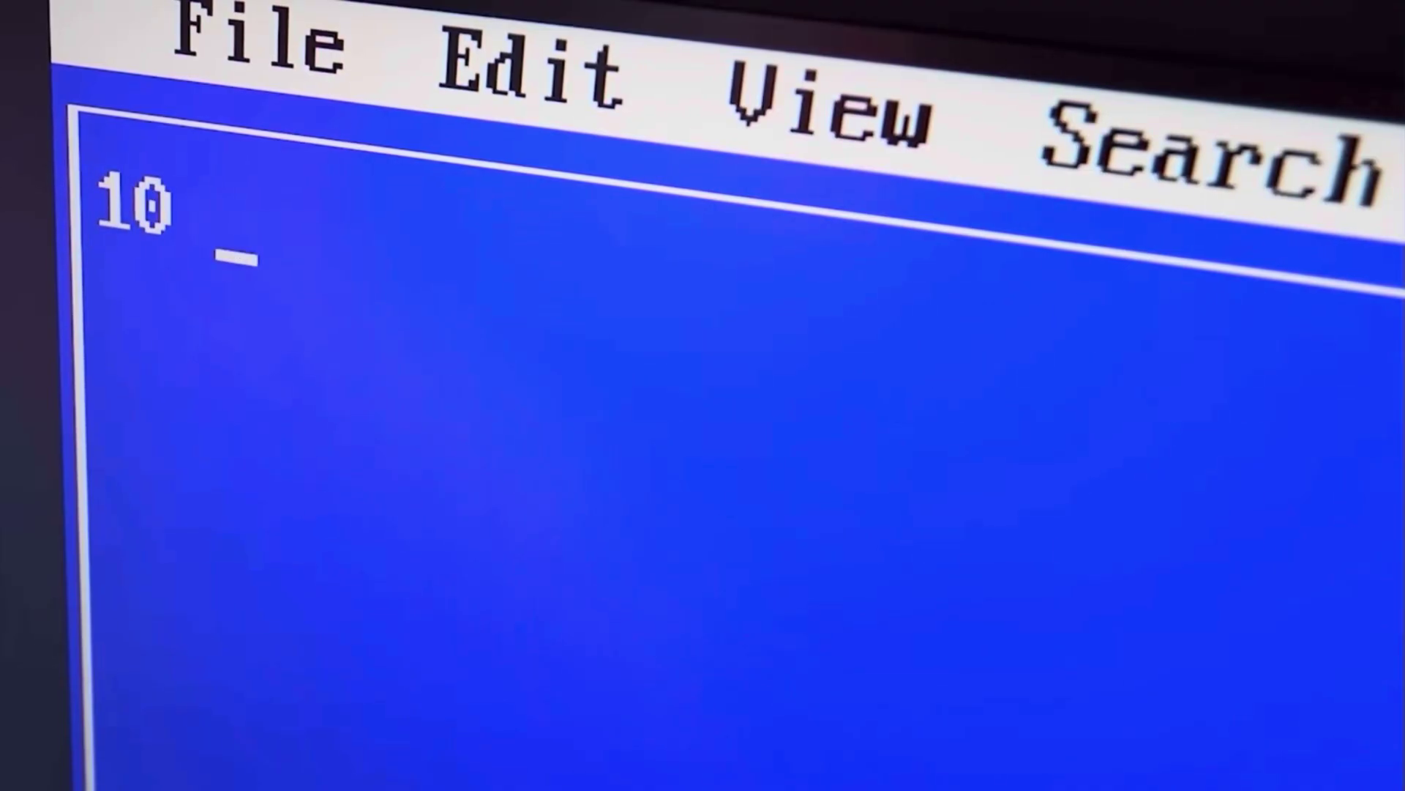
{"action": "type", "text": "T \":)\" 2"}
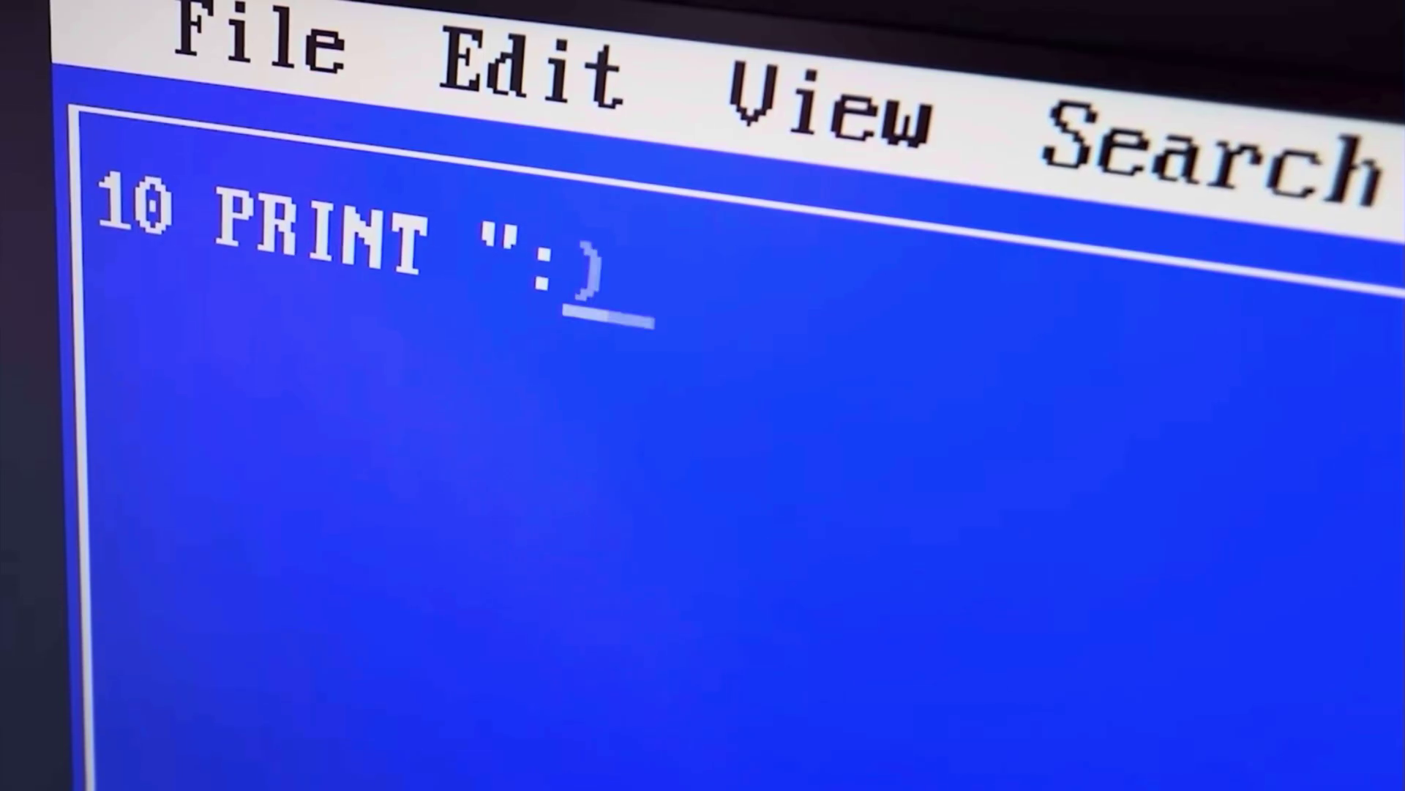
{"action": "type", "text": "0 G"}
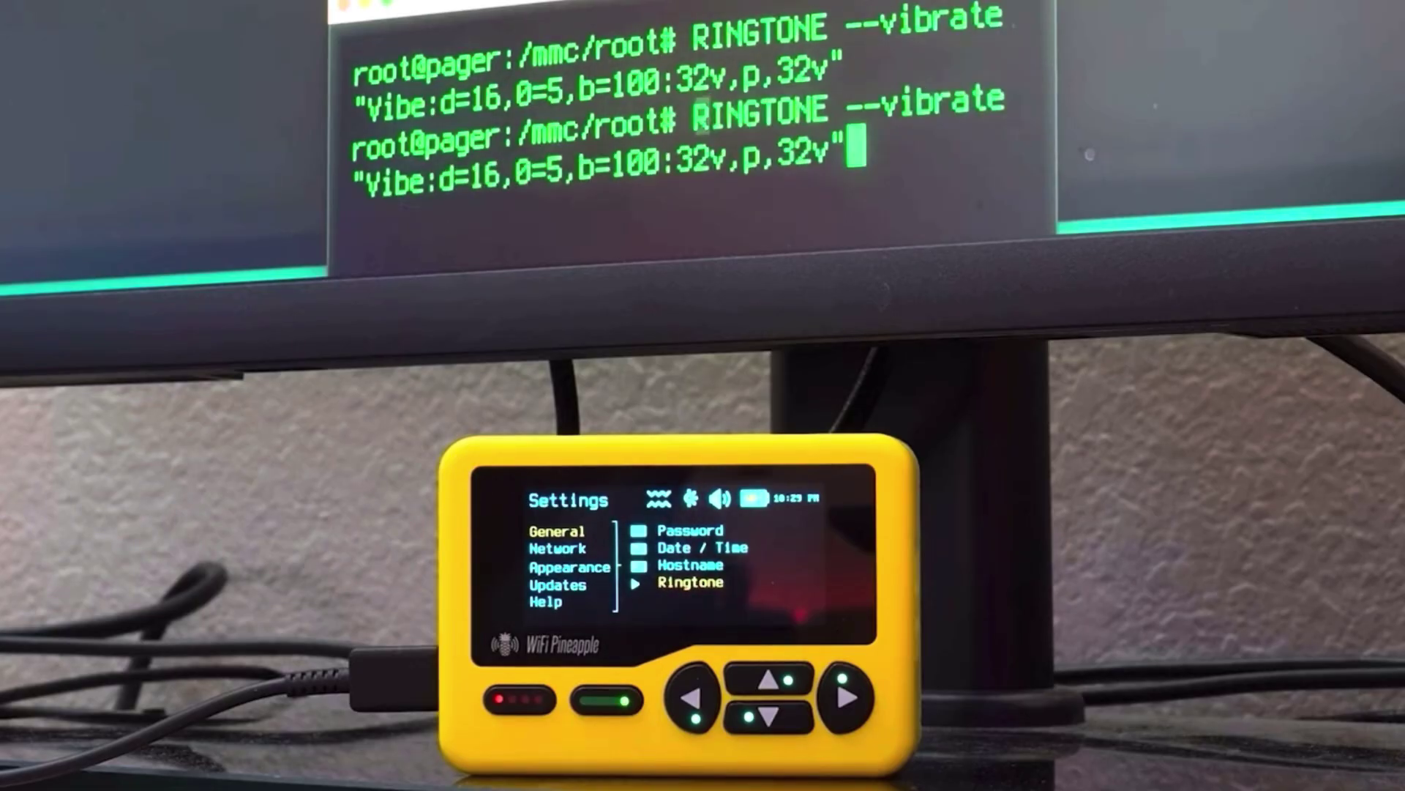
{"action": "key", "text": "Up"}
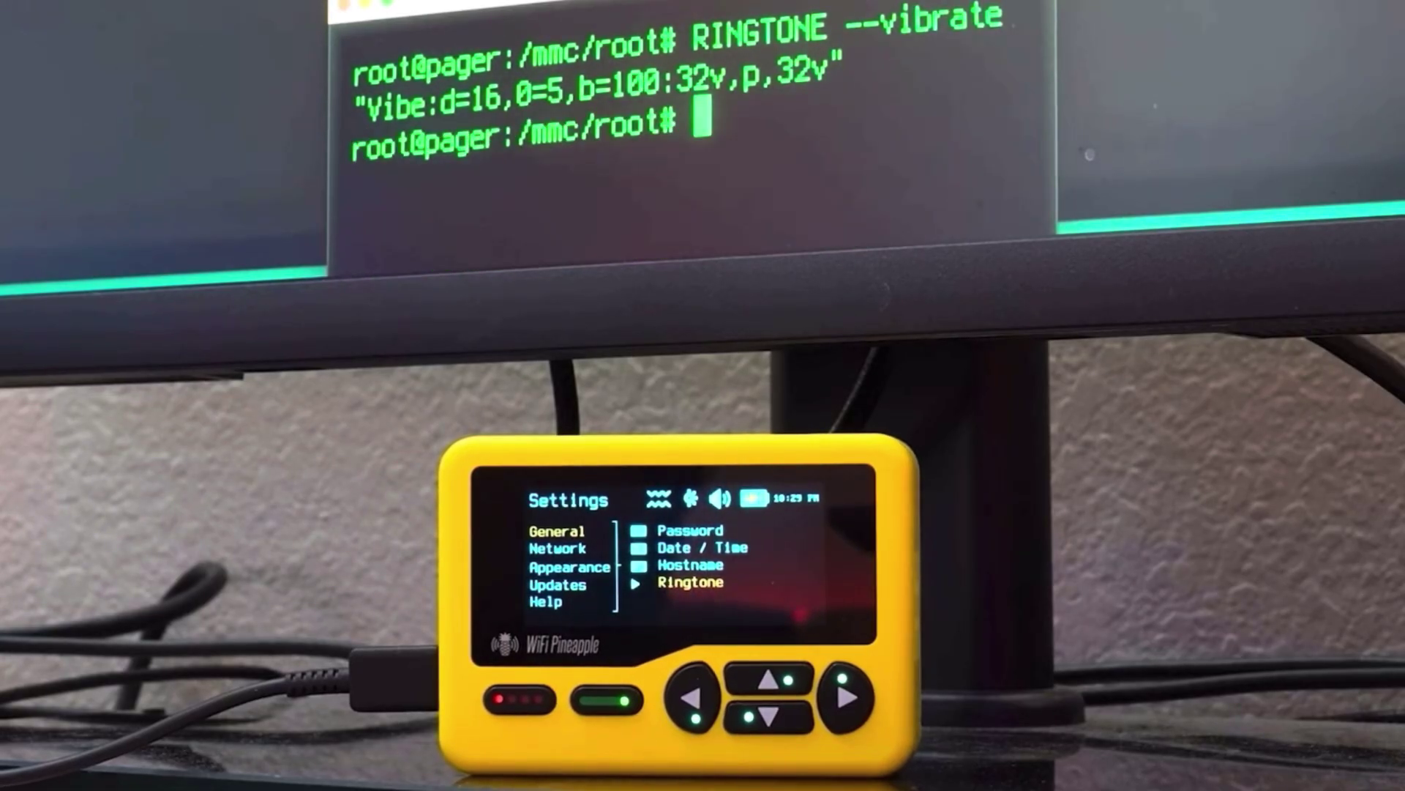
{"action": "key", "text": "Up"}
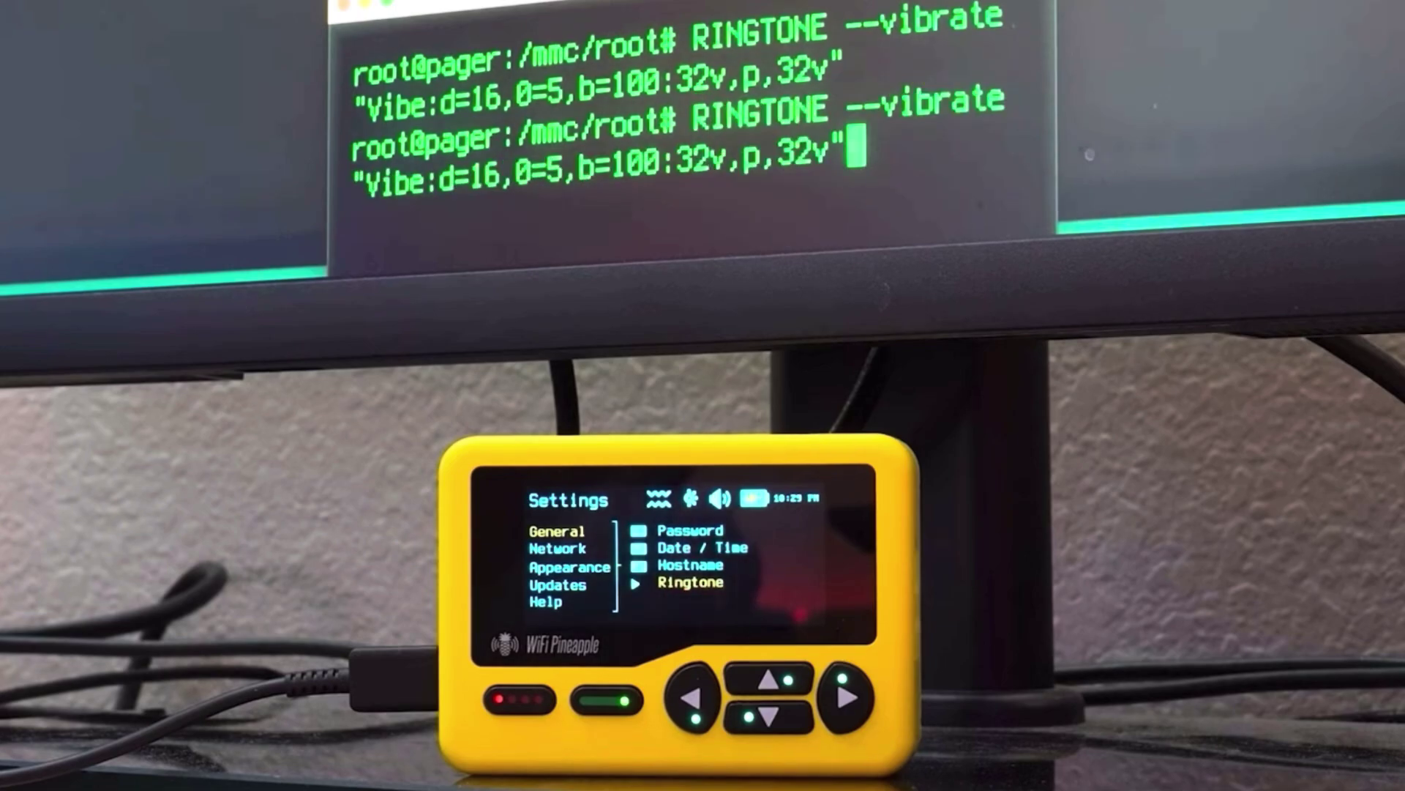
{"action": "key", "text": "Up"}
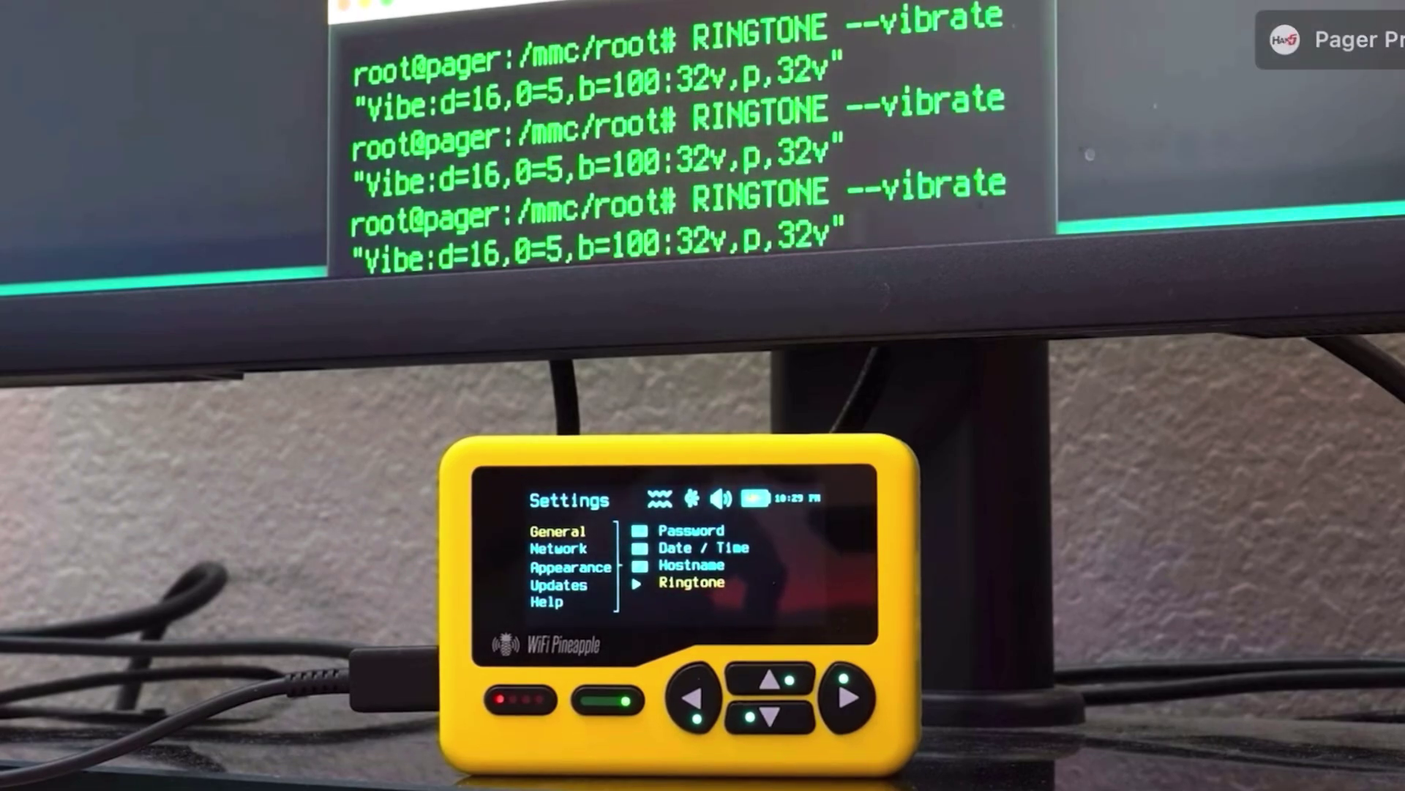
{"action": "key", "text": "r"}
{"action": "key", "text": "1"}
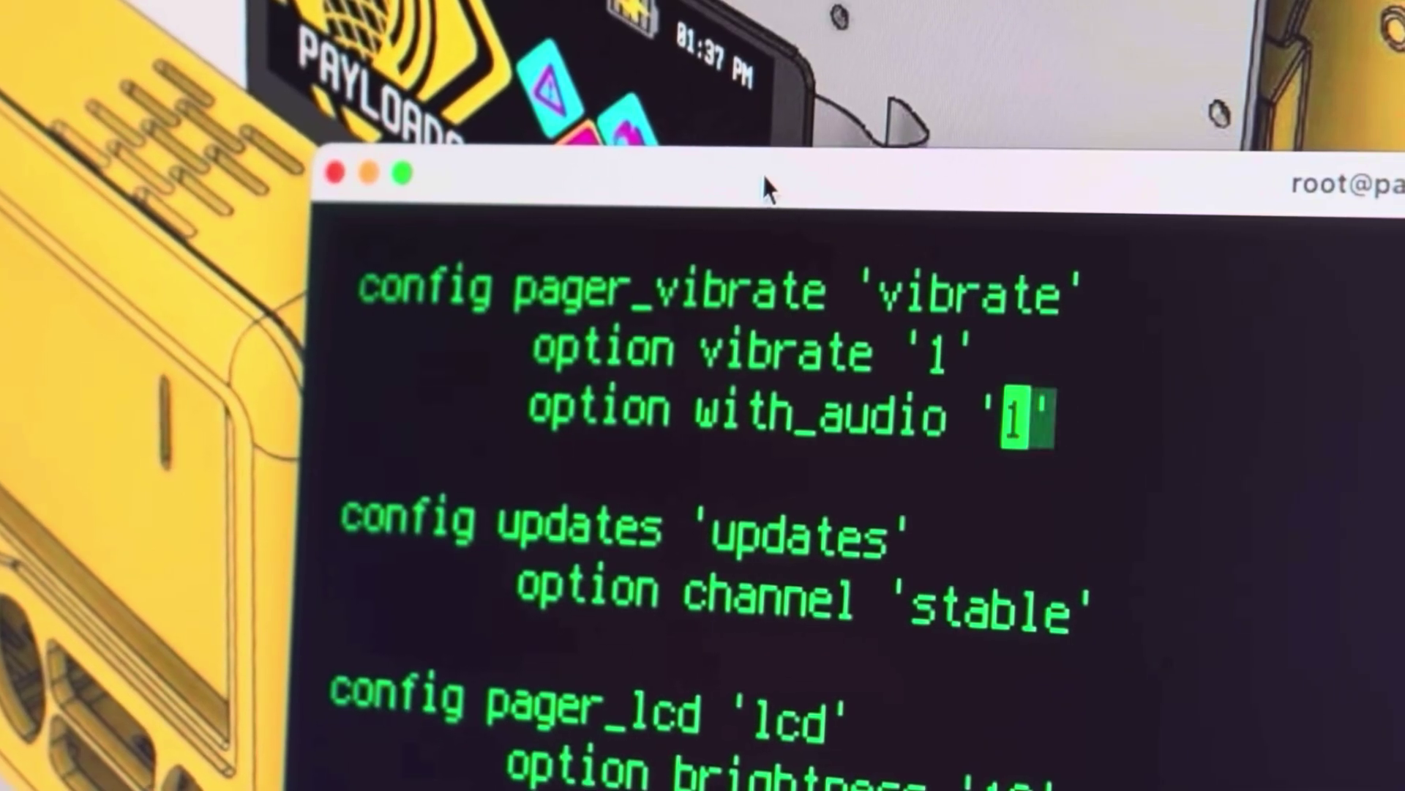